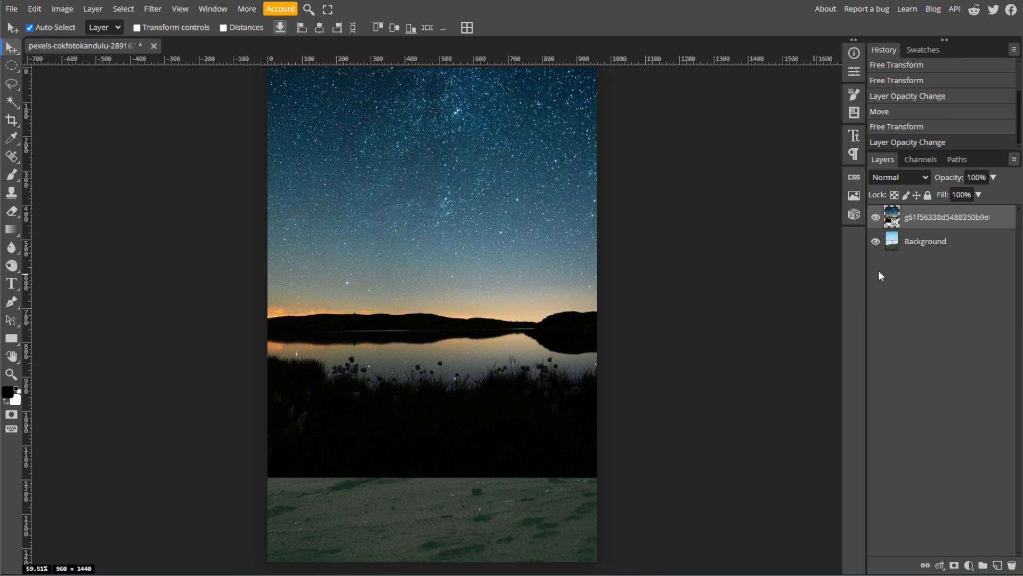
# Step: Rename the upper starry-sky layer to "Night Sky"
pyautogui.doubleClick(914, 219)
pyautogui.write('Night')
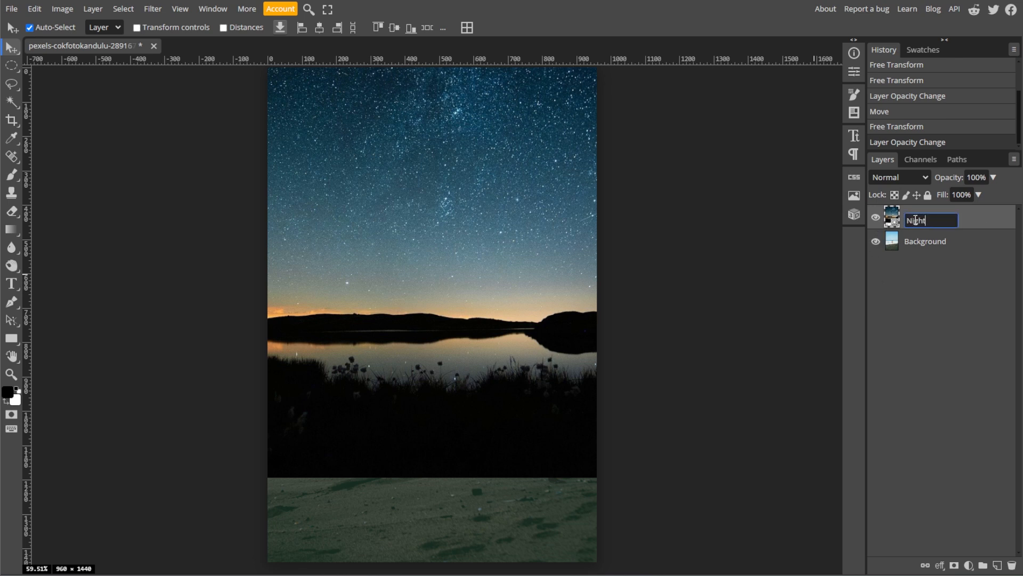
pyautogui.write(' Sky')
pyautogui.press('Return')
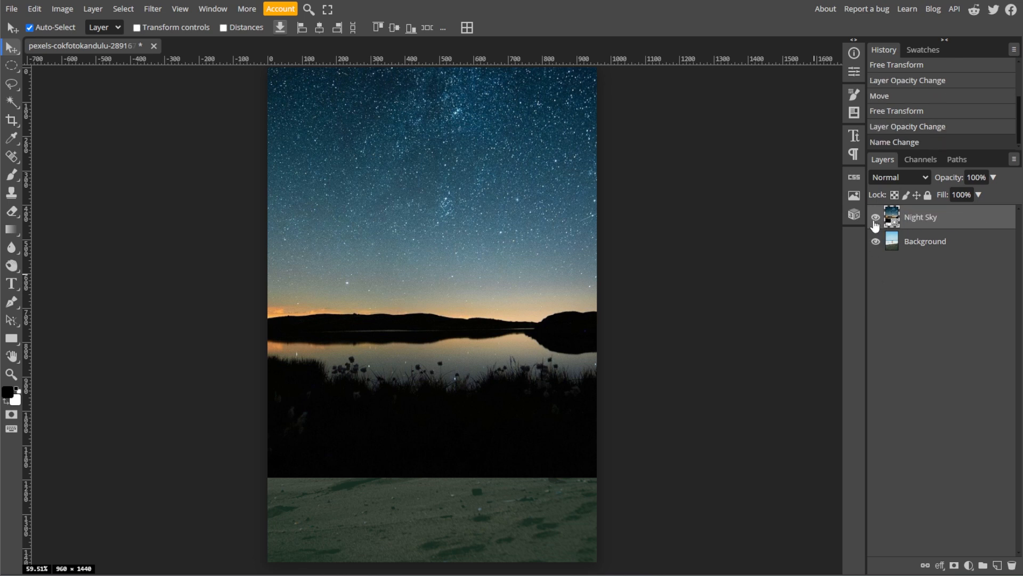
# Step: Hide the Night Sky layer and select the whole daytime sky on the Background layer with Quick Selection, including its upper corners
pyautogui.click(875, 218)
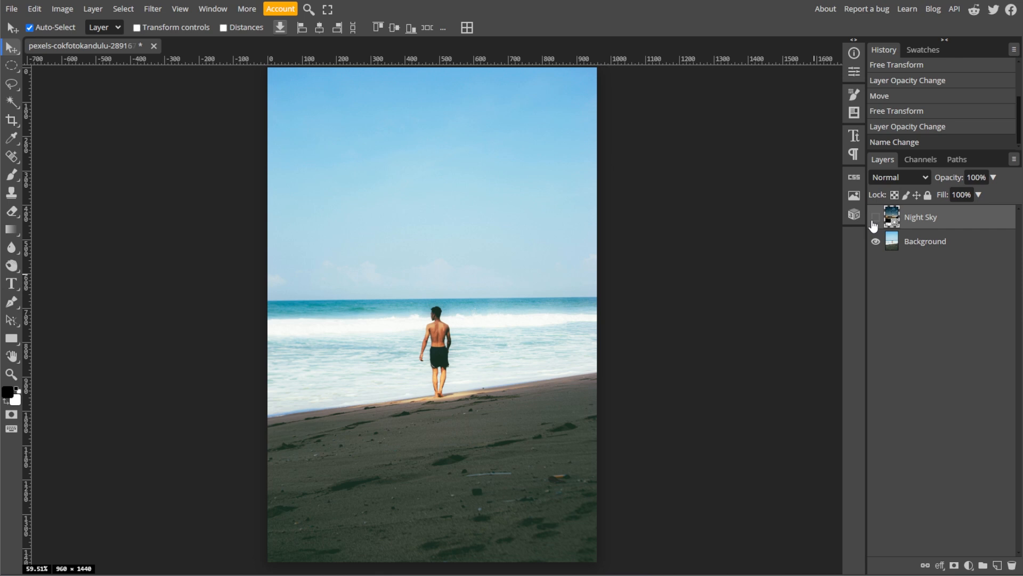
pyautogui.click(962, 249)
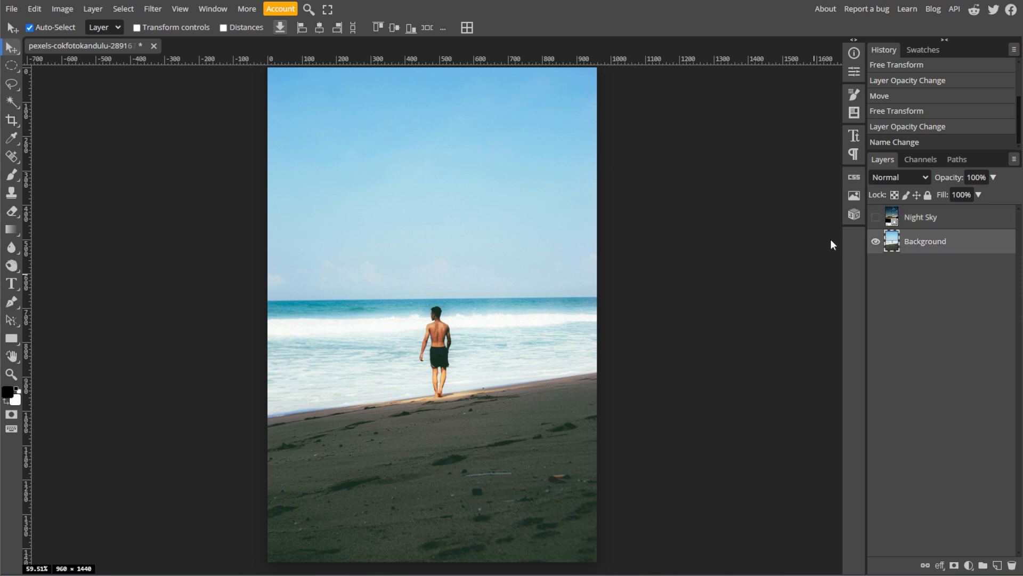
pyautogui.click(20, 107)
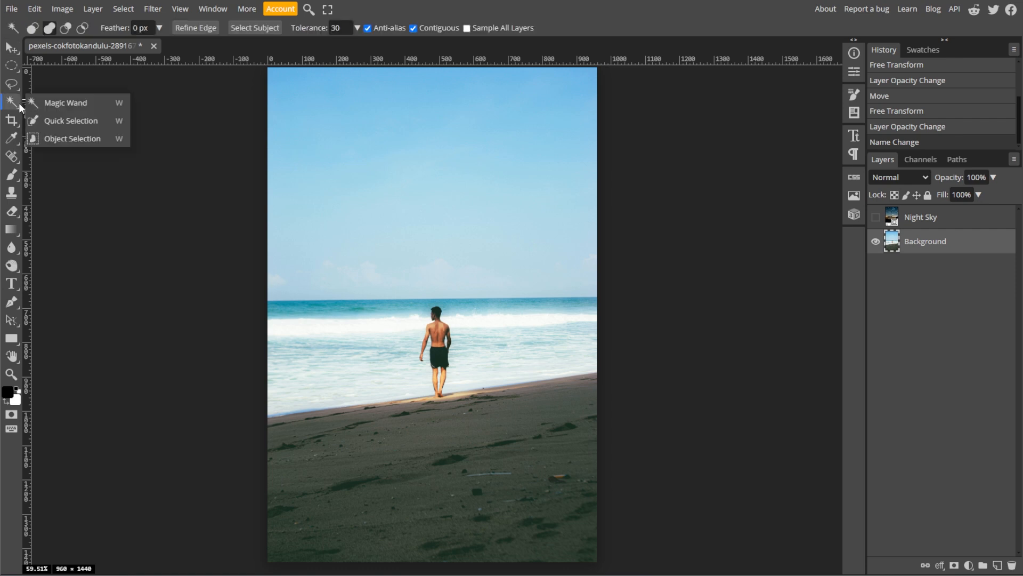
pyautogui.click(69, 121)
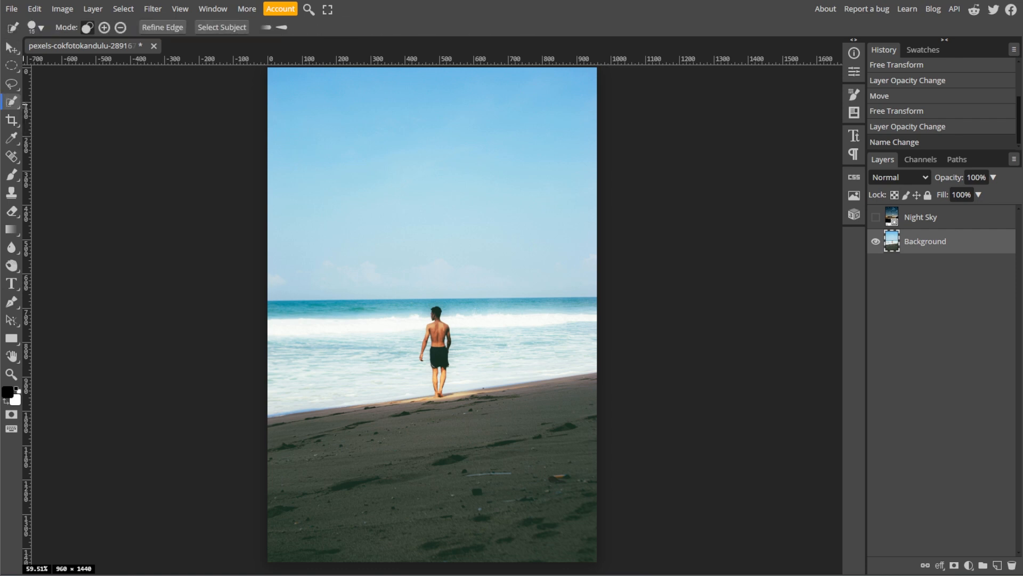
pyautogui.click(410, 177)
pyautogui.click(276, 75)
pyautogui.click(271, 71)
pyautogui.click(269, 67)
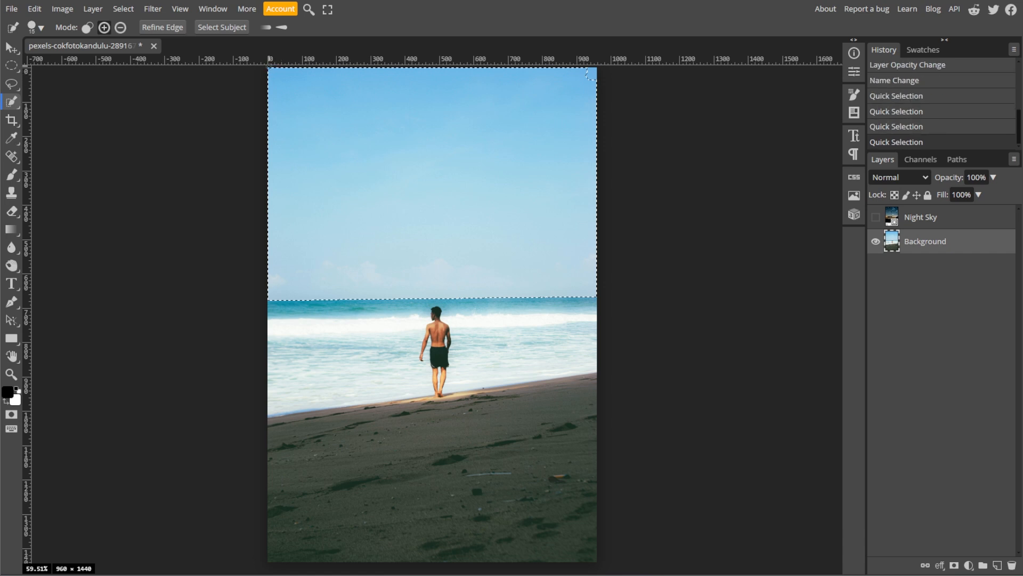
pyautogui.click(590, 76)
pyautogui.click(593, 71)
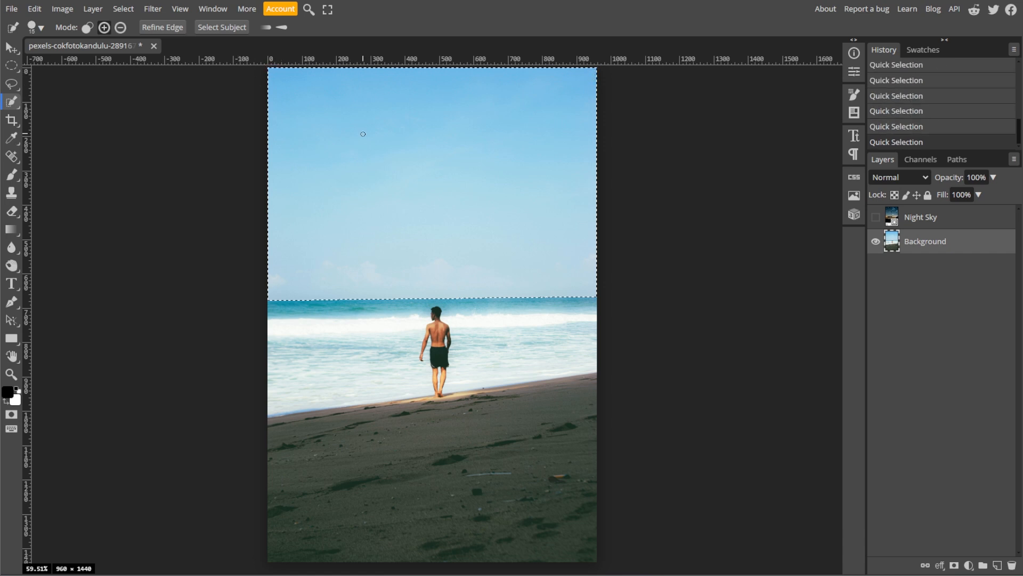
# Step: Show the Night Sky layer again and add a raster mask to it from the sky selection
pyautogui.click(875, 217)
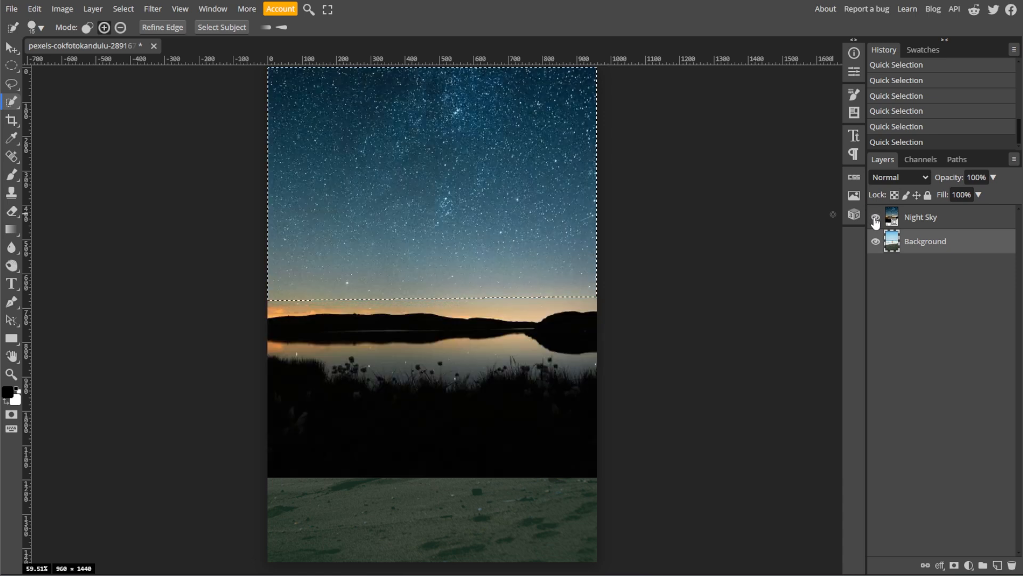
pyautogui.click(936, 221)
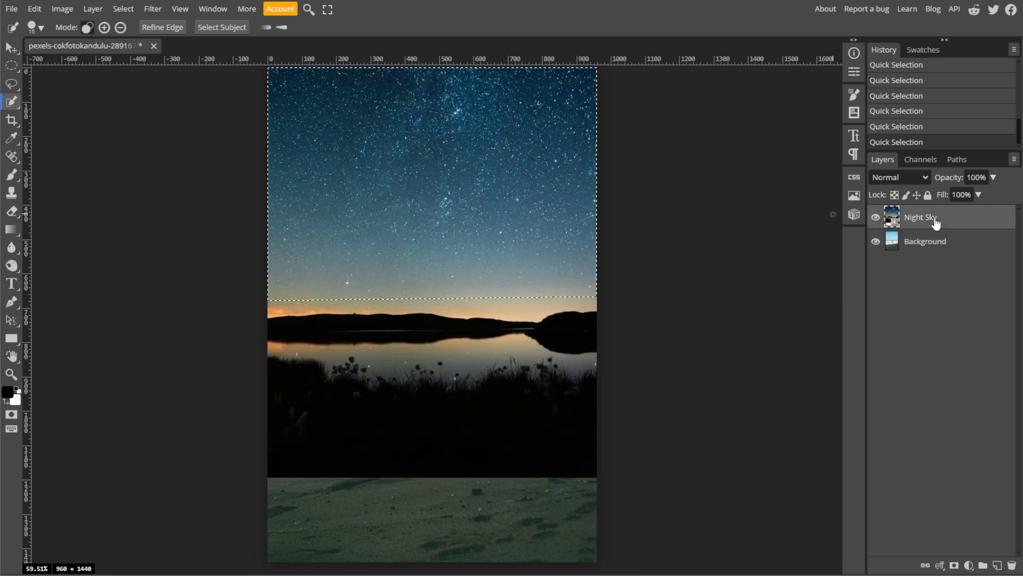
pyautogui.click(954, 567)
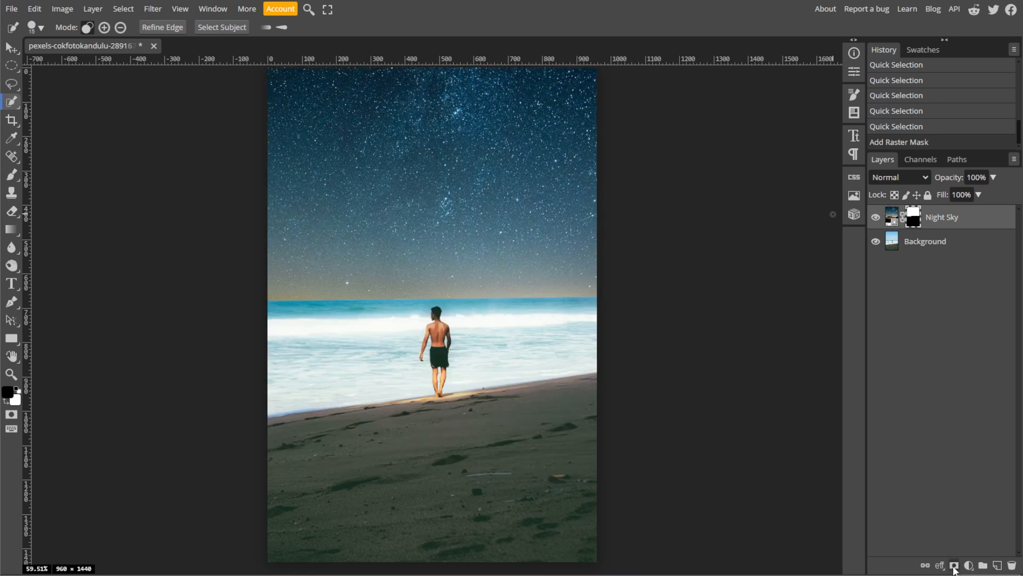
# Step: Add a Color Lookup adjustment layer directly above the Background layer
pyautogui.click(936, 243)
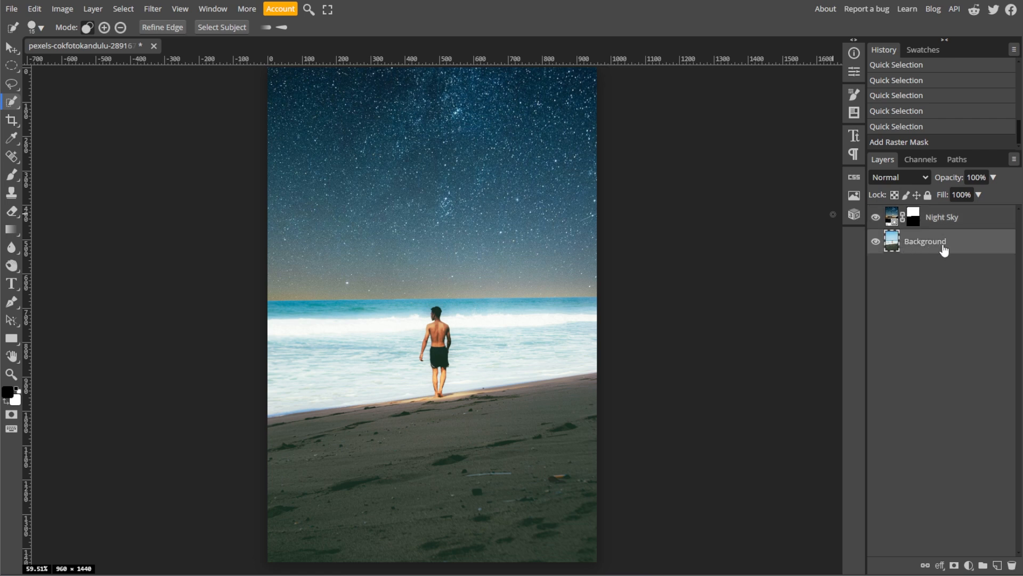
pyautogui.click(969, 566)
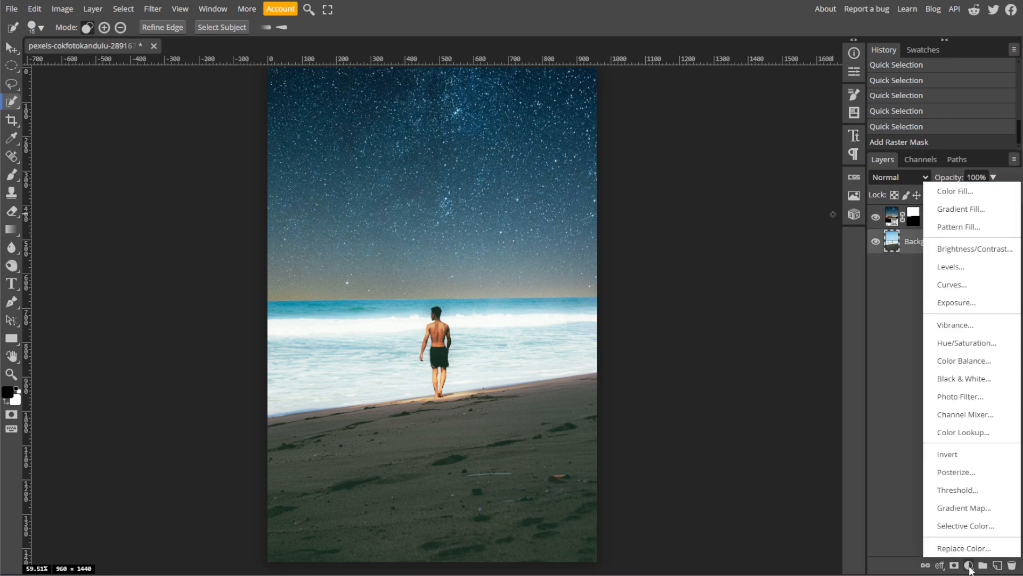
pyautogui.click(964, 432)
# Step: Try the Pitaya 15, Fusion 88 and Cubicle 99 LUTs on the Color Lookup adjustment
pyautogui.click(756, 118)
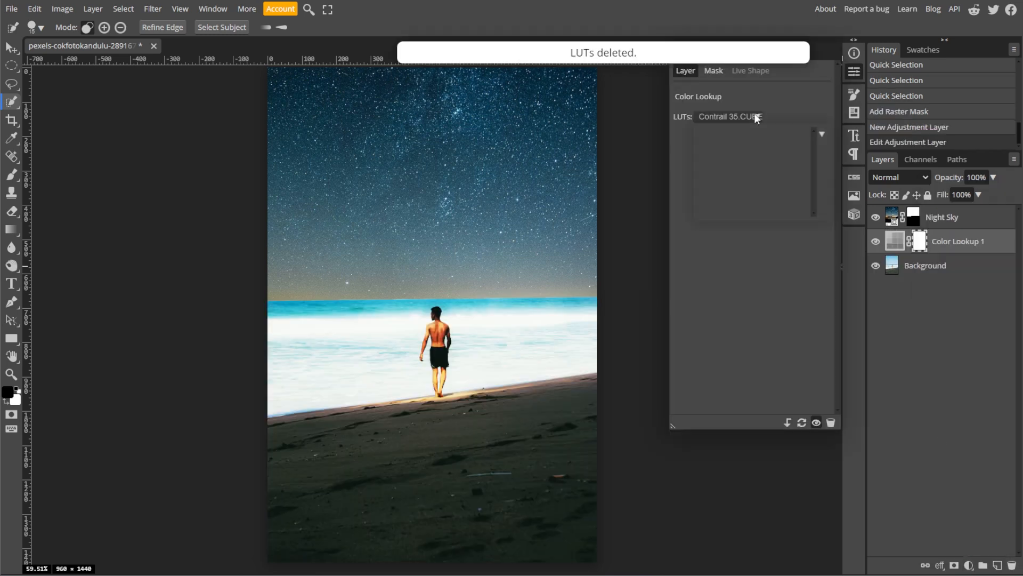
pyautogui.click(822, 134)
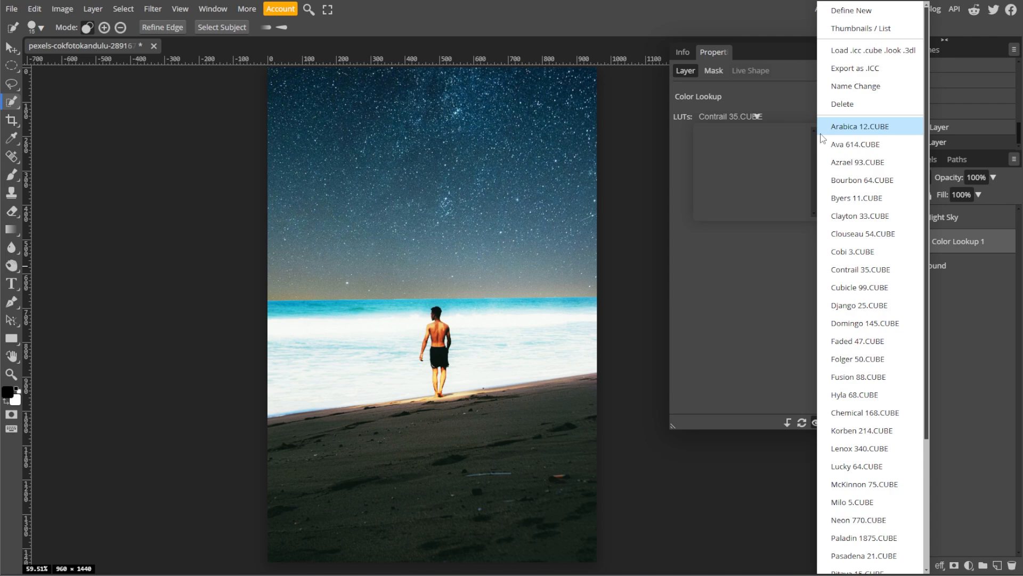
pyautogui.scroll(-3, 863, 240)
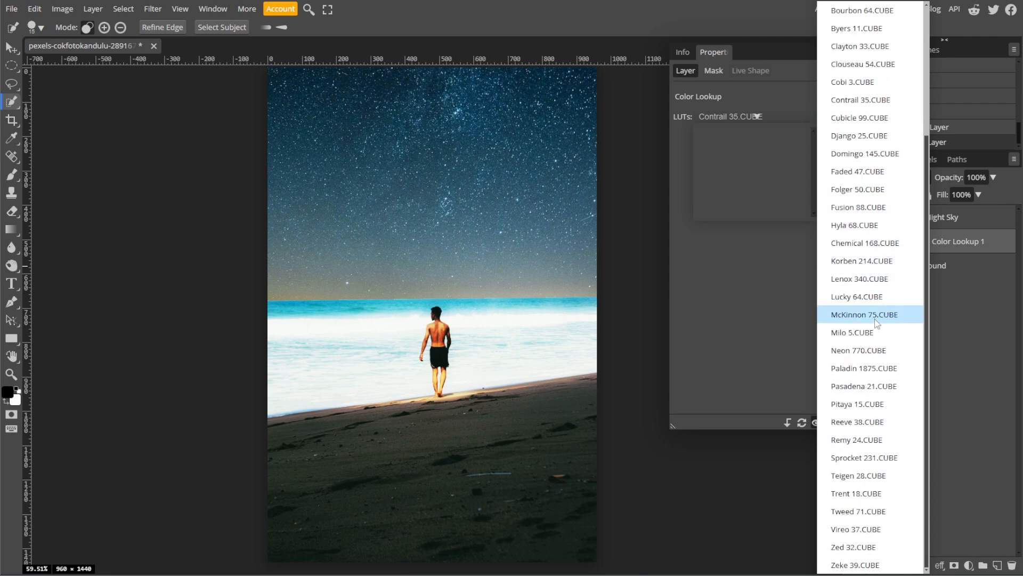
pyautogui.click(858, 406)
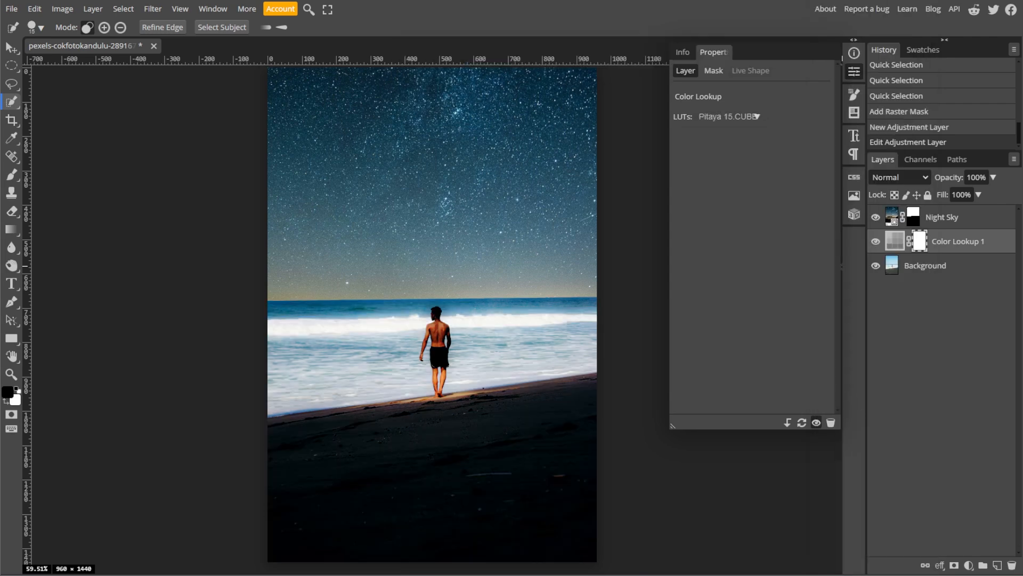
pyautogui.click(756, 115)
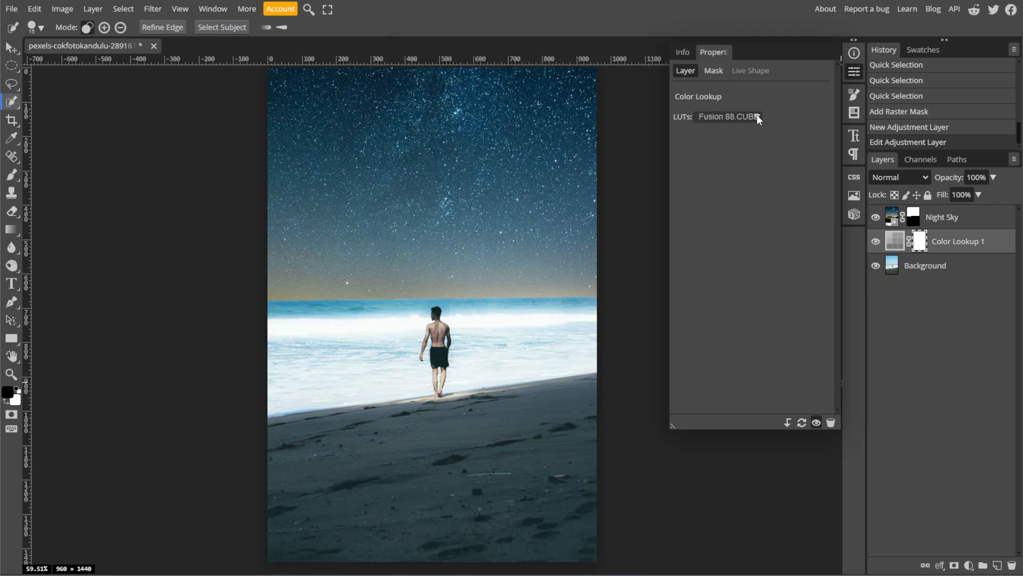
pyautogui.click(756, 114)
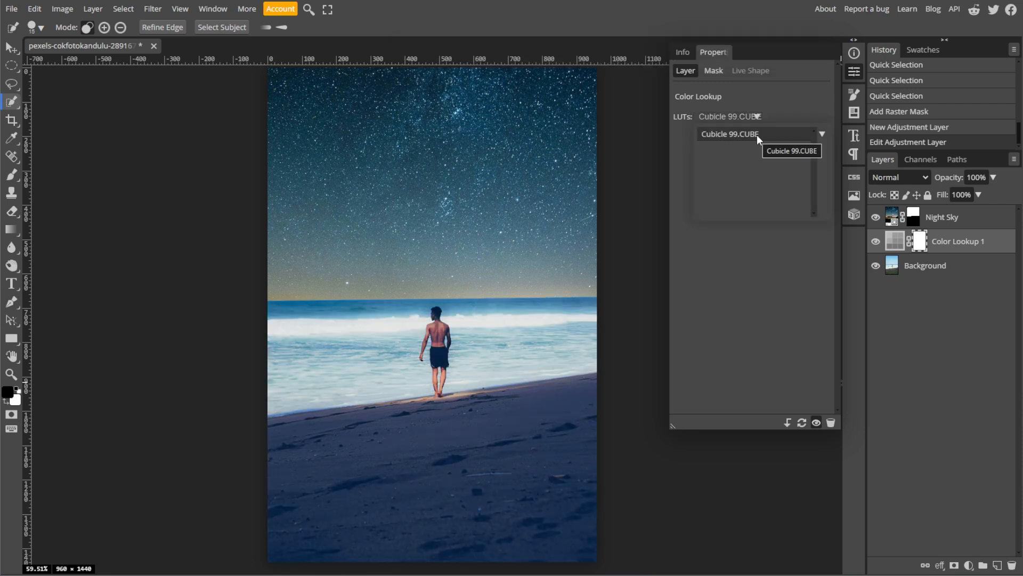
pyautogui.click(757, 136)
# Step: Load the CINECOLOR_DAY_FOR_NIGHT.cube LUT into the Color Lookup adjustment and agree to keep it for future sessions
pyautogui.click(822, 134)
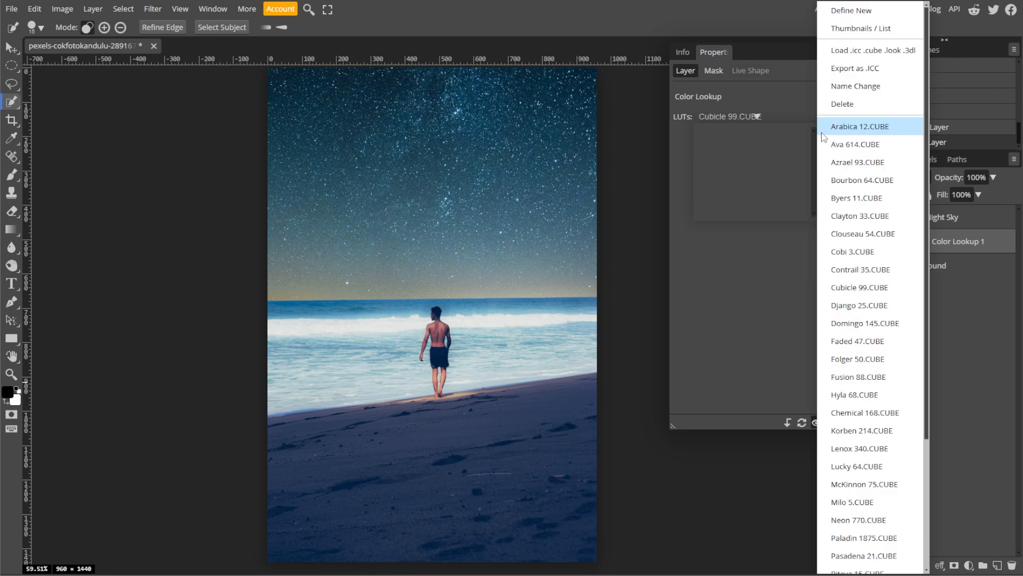
pyautogui.click(845, 50)
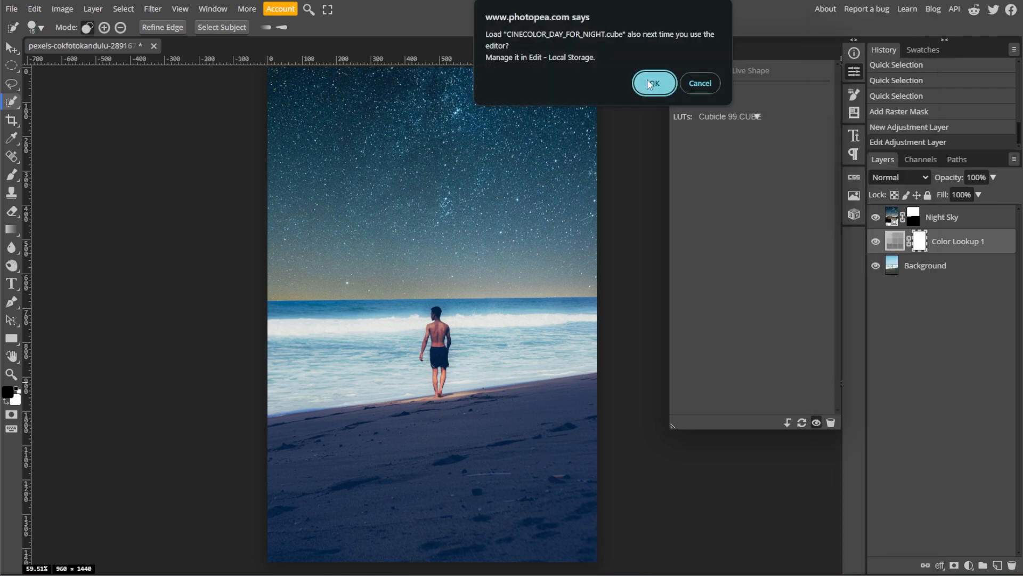
pyautogui.click(647, 79)
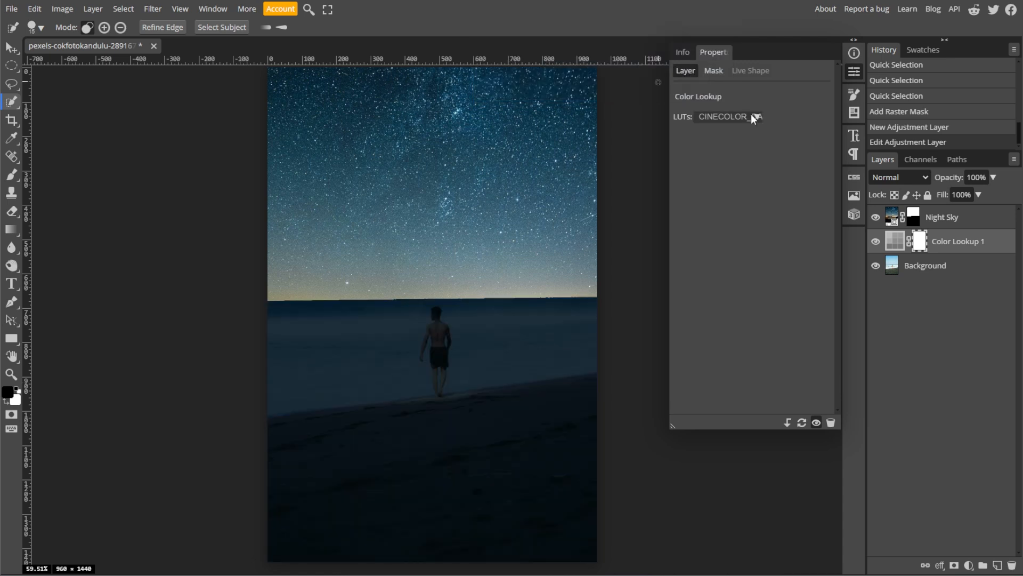
pyautogui.click(754, 114)
pyautogui.click(755, 114)
# Step: Set the Color Lookup layer to Multiply at 64% opacity and move it above the Night Sky layer
pyautogui.click(900, 177)
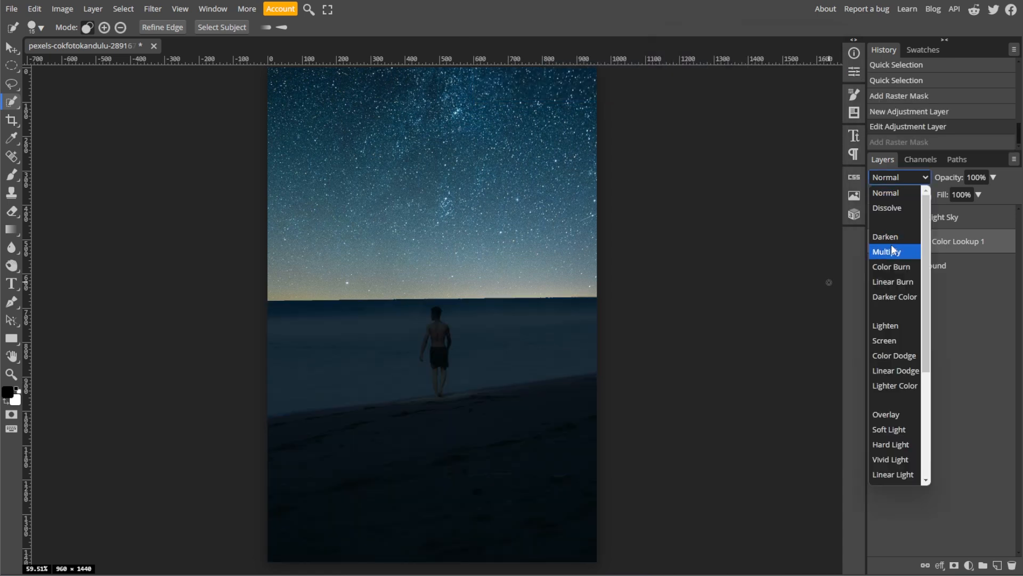
pyautogui.click(891, 246)
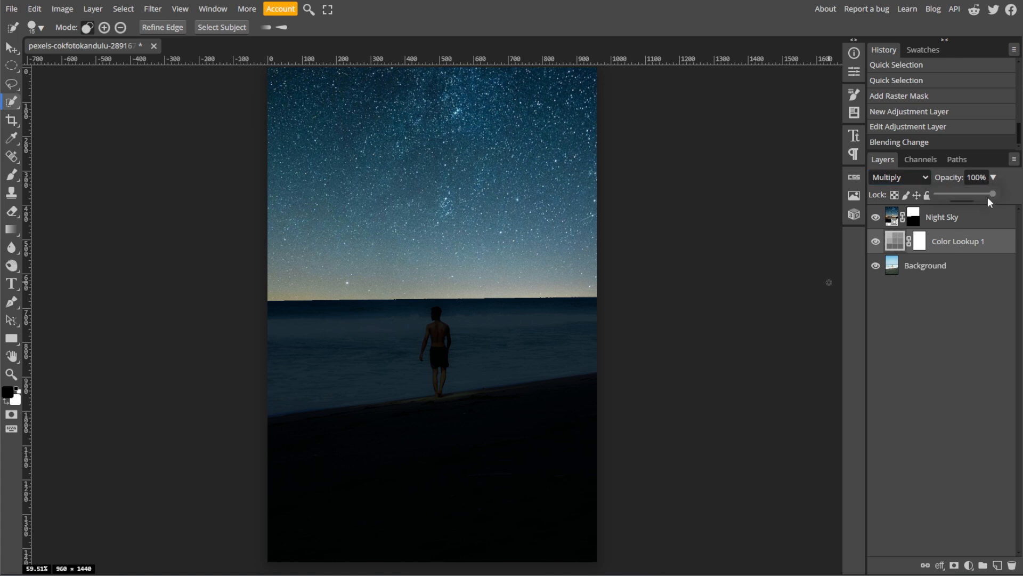
pyautogui.click(993, 177)
pyautogui.moveTo(994, 194); pyautogui.dragTo(975, 199)
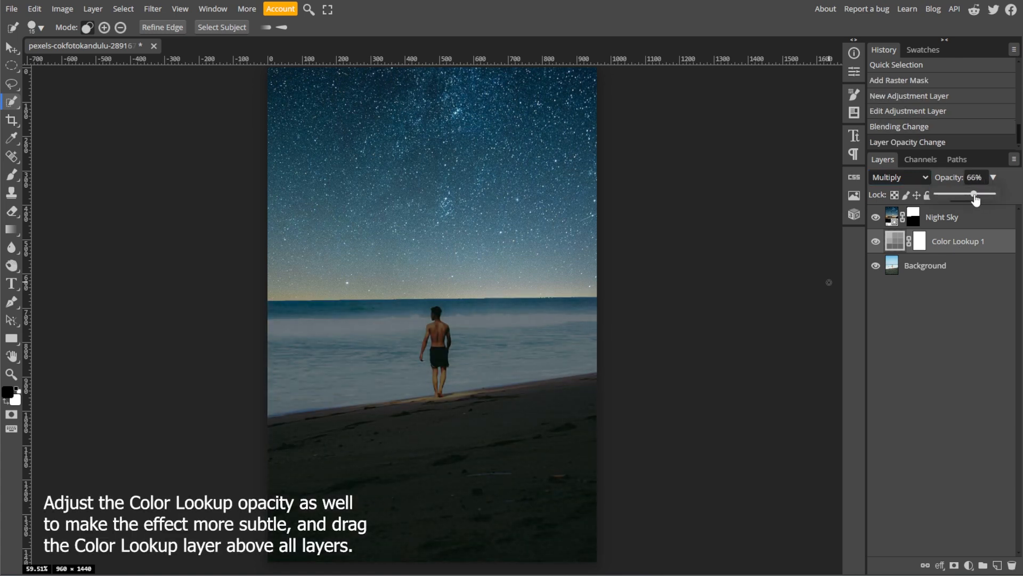
pyautogui.moveTo(976, 198); pyautogui.dragTo(974, 198)
pyautogui.click(993, 177)
pyautogui.click(916, 245)
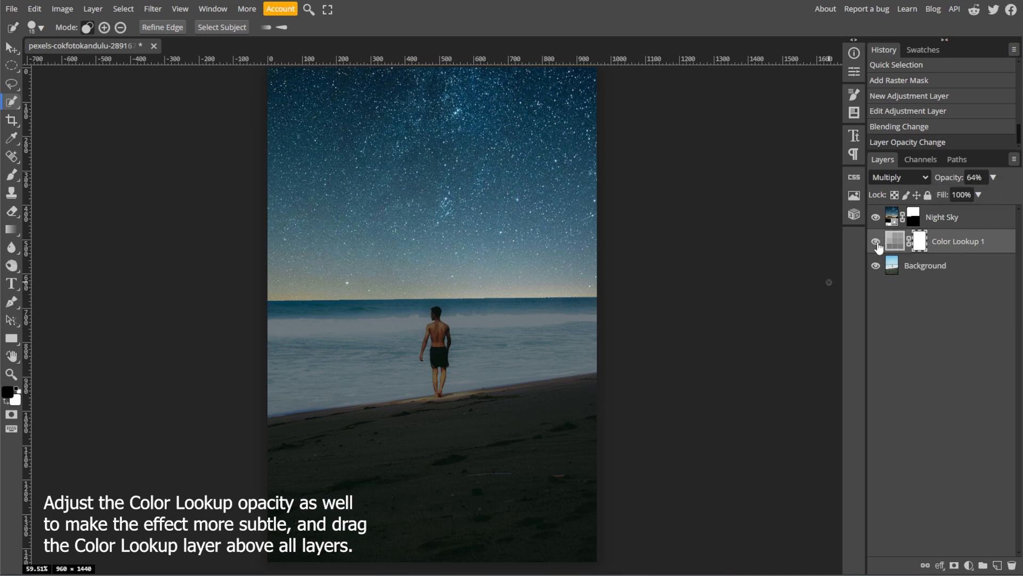
pyautogui.moveTo(959, 248); pyautogui.dragTo(926, 205)
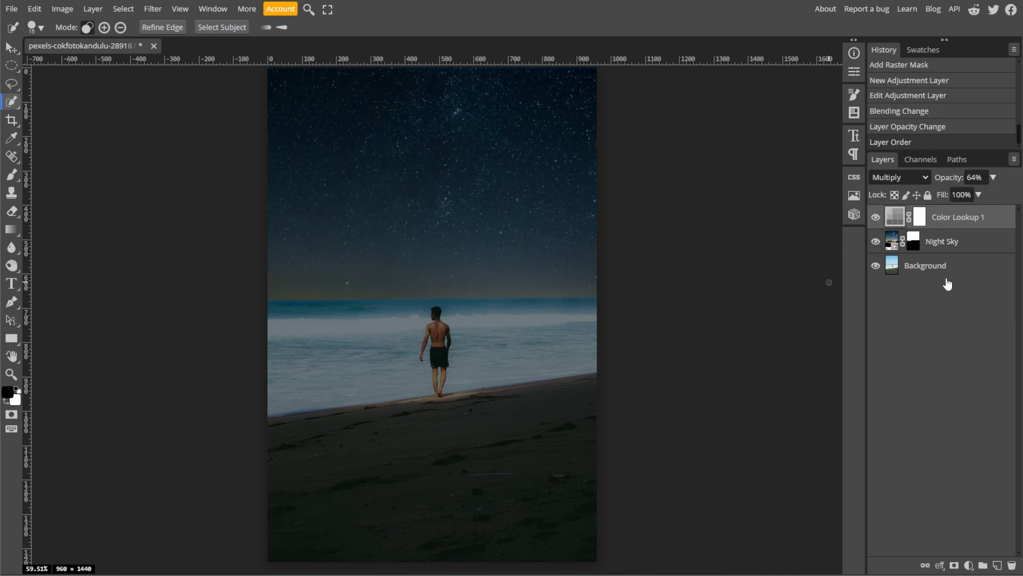
# Step: Add a Curves adjustment layer above all layers and set the RGB curve's white point to input 215, output 255
pyautogui.click(970, 565)
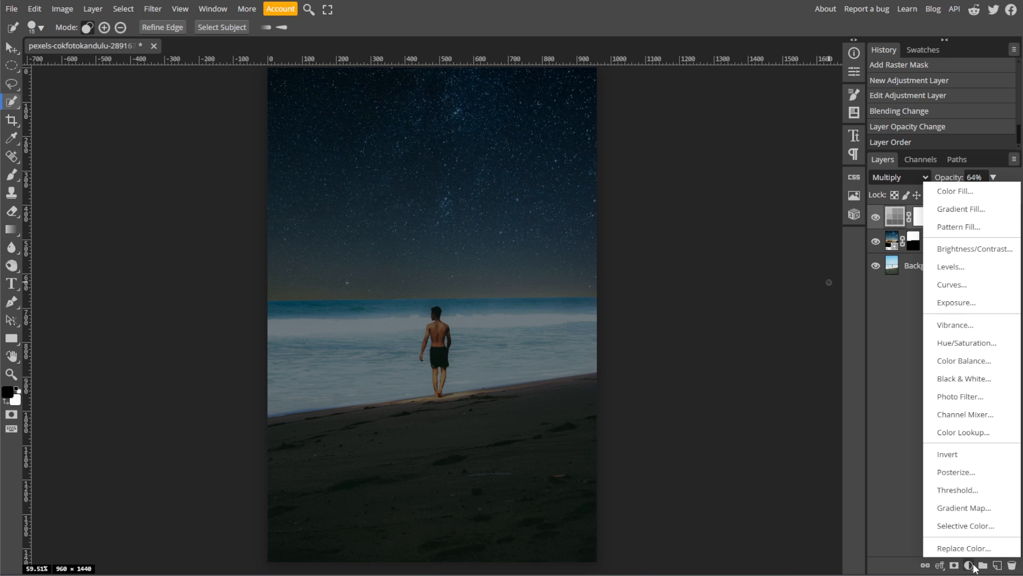
pyautogui.click(953, 286)
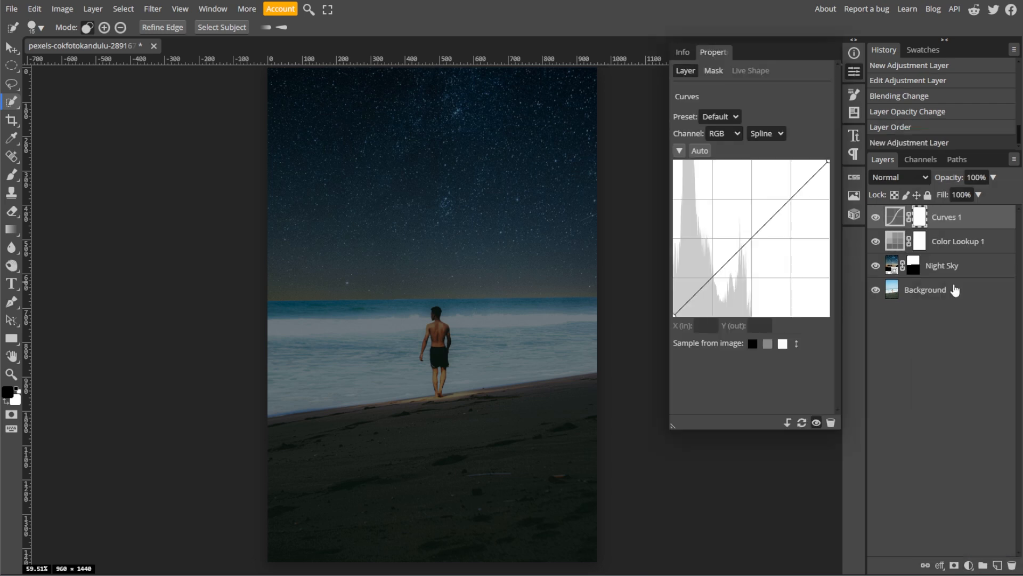
pyautogui.click(828, 160)
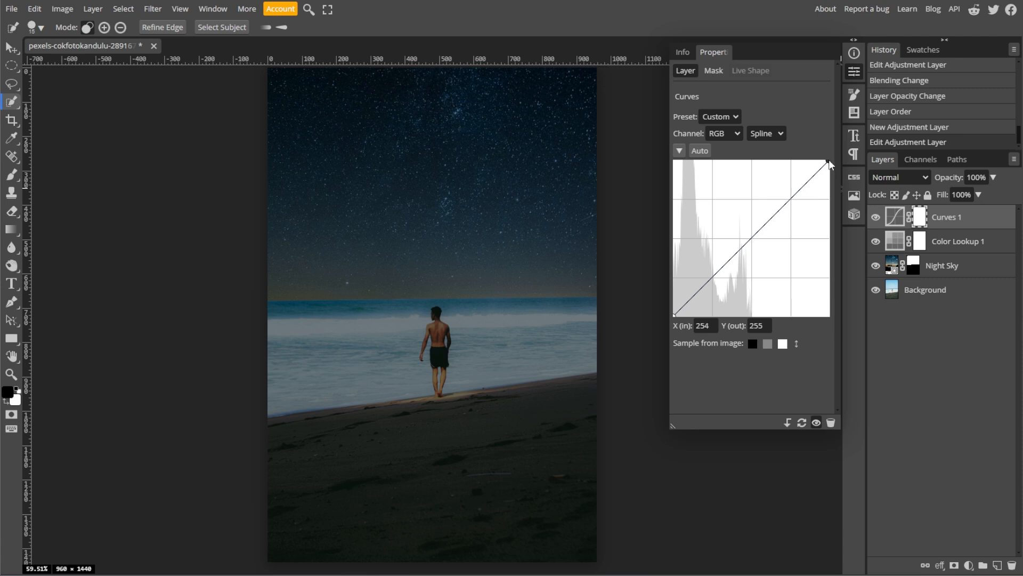
pyautogui.moveTo(718, 326); pyautogui.dragTo(673, 331)
pyautogui.write('215')
pyautogui.press('Tab')
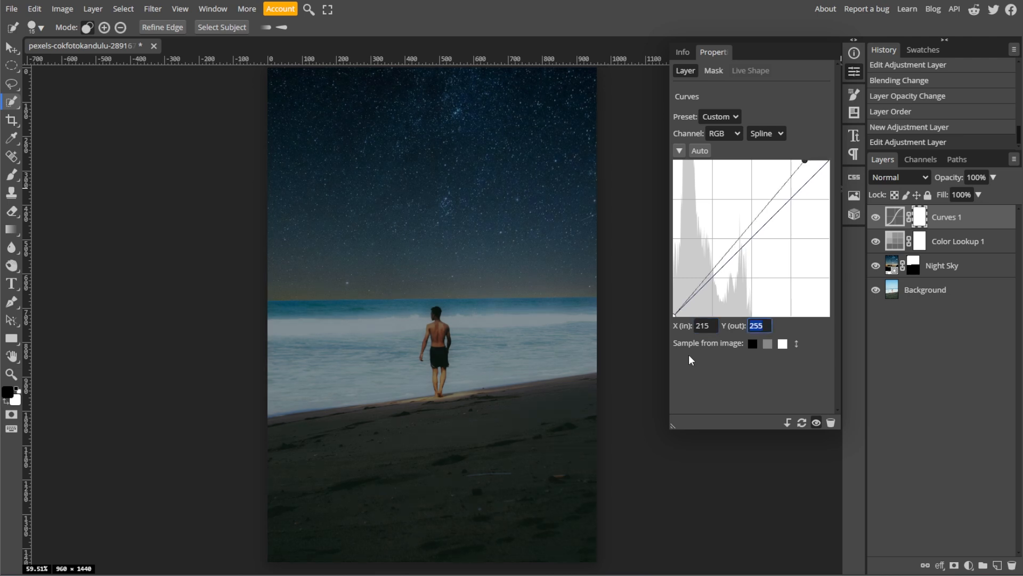
# Step: Add a highlight point to the RGB curve at input 158, output 221
pyautogui.click(771, 197)
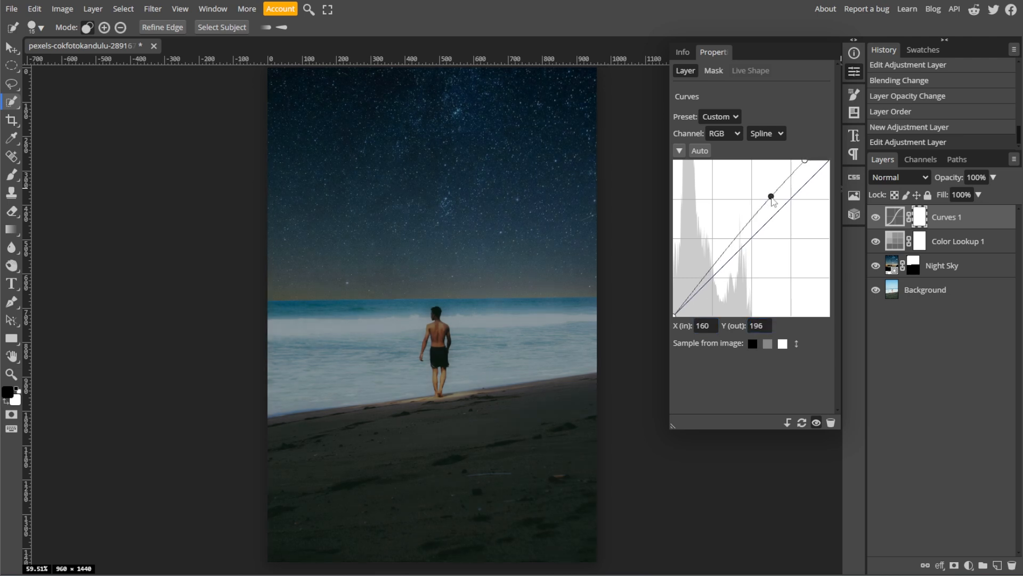
pyautogui.doubleClick(709, 326)
pyautogui.write('158')
pyautogui.press('Tab')
pyautogui.write('221')
pyautogui.press('Return')
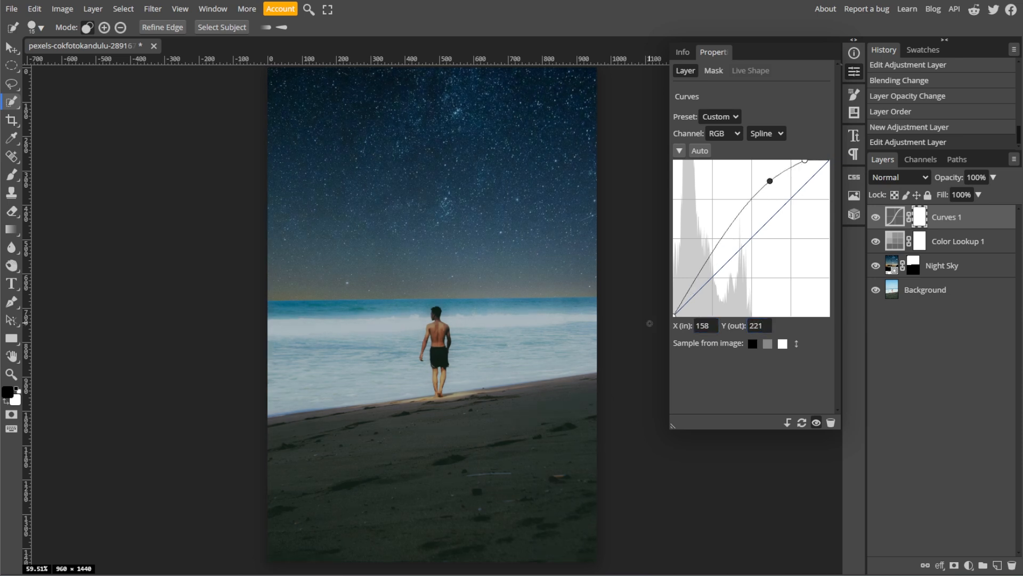
# Step: Add a shadow point to the RGB curve at input 58, output 71
pyautogui.click(712, 250)
pyautogui.doubleClick(702, 325)
pyautogui.write('58')
pyautogui.press('Return')
pyautogui.doubleClick(751, 326)
pyautogui.write('71')
pyautogui.press('Return')
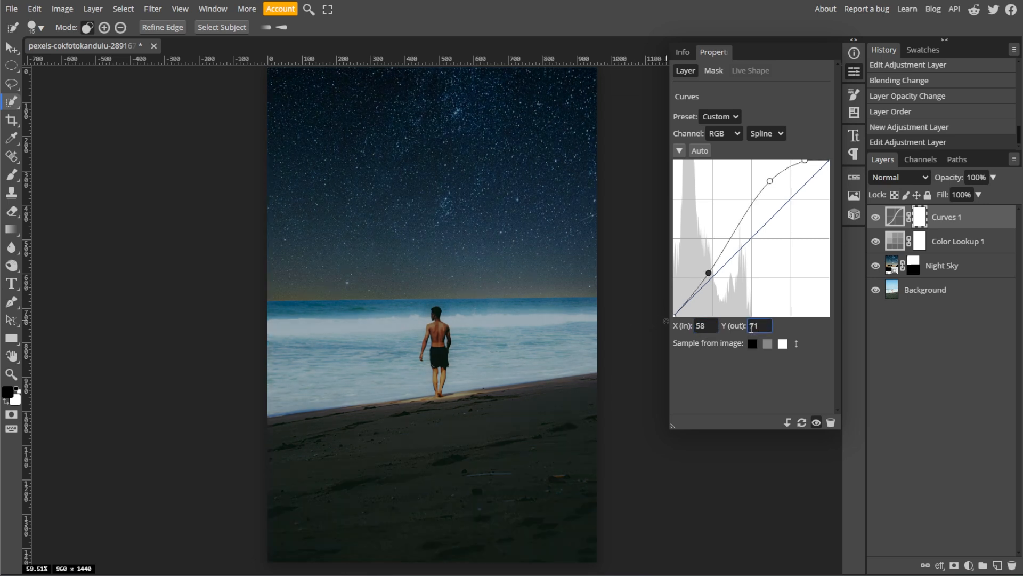
# Step: Set the blue channel curve's white point to input 196, output 255
pyautogui.click(731, 135)
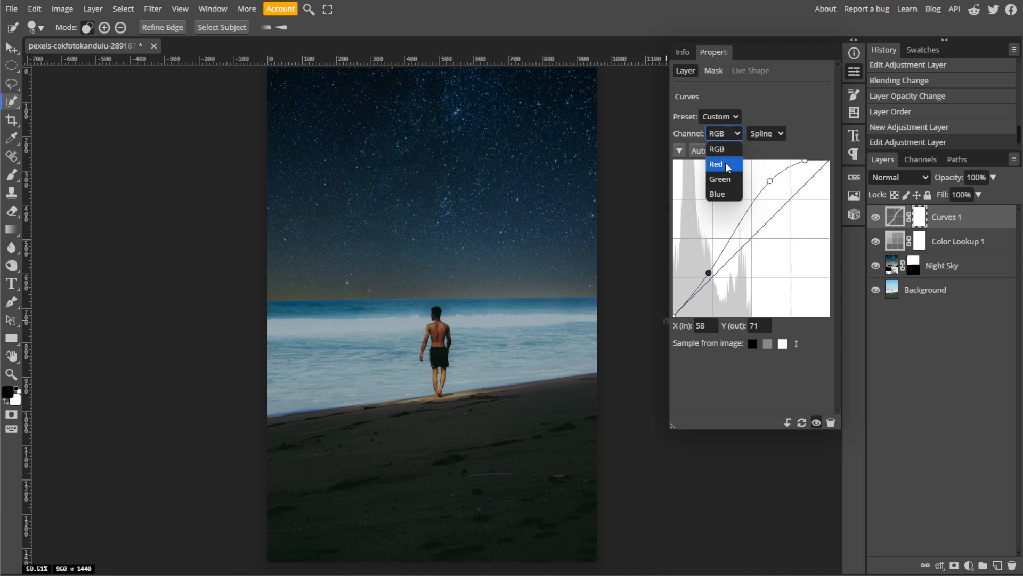
pyautogui.click(720, 194)
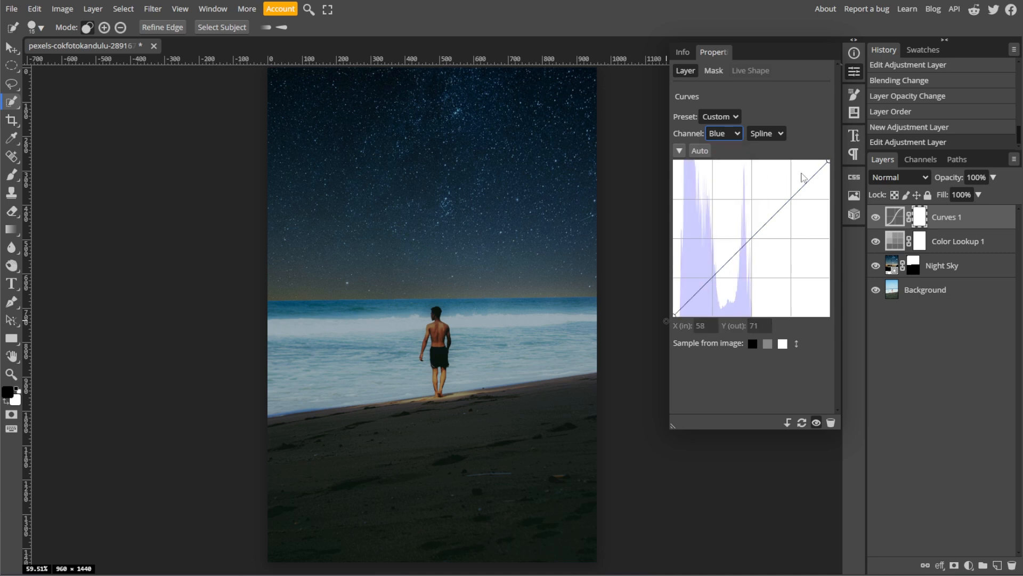
pyautogui.click(826, 161)
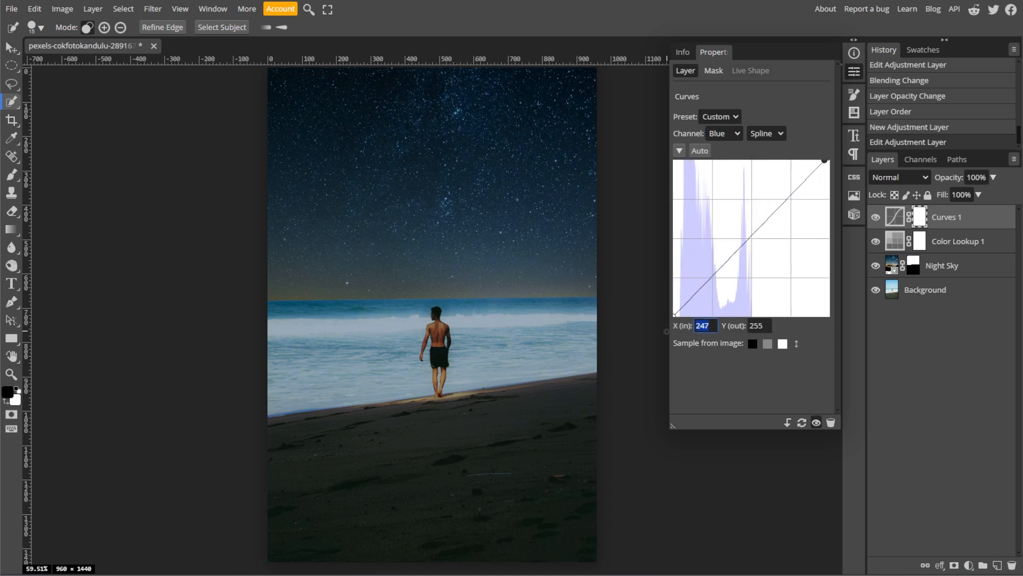
pyautogui.write('196')
pyautogui.press('Tab')
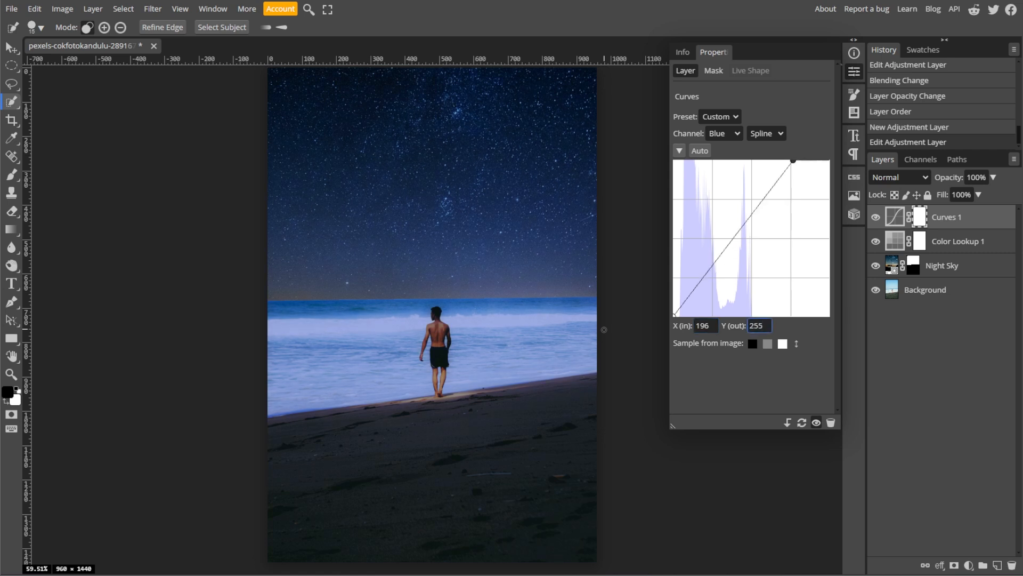
# Step: Set the red channel curve's white point to input 139, output 117 and collapse the curve settings
pyautogui.click(724, 134)
pyautogui.click(722, 163)
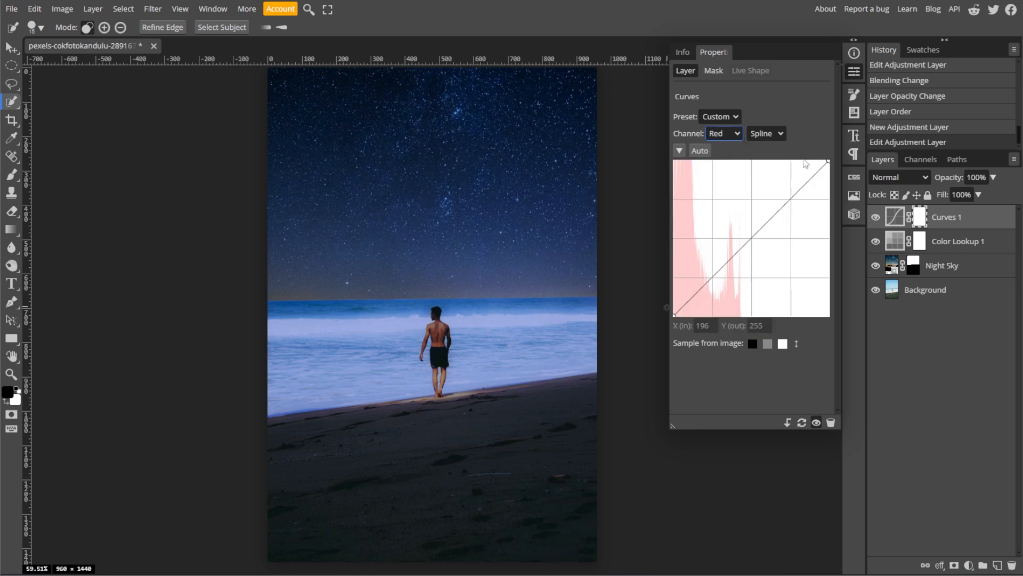
pyautogui.click(830, 161)
pyautogui.moveTo(829, 161); pyautogui.dragTo(759, 245)
pyautogui.click(714, 327)
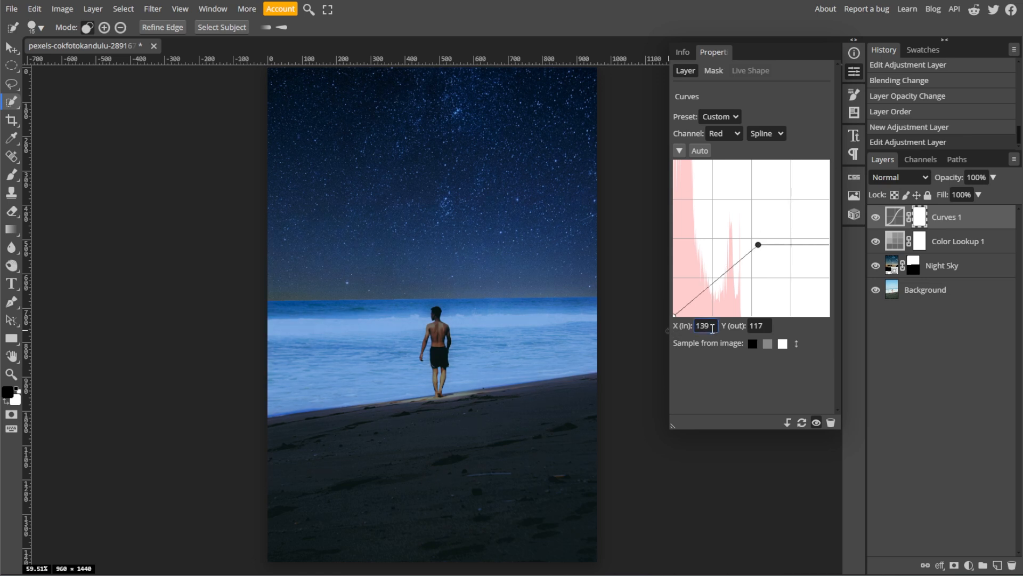
pyautogui.click(682, 338)
pyautogui.click(854, 72)
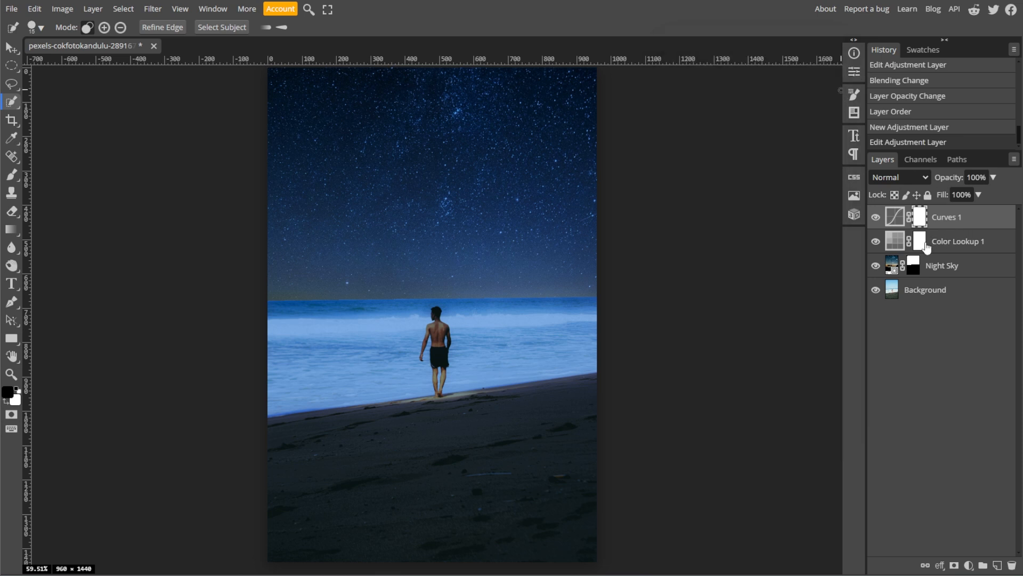
# Step: Try brightening the man's head by painting black on the Color Lookup mask with a 125 px brush at reduced opacity
pyautogui.click(924, 246)
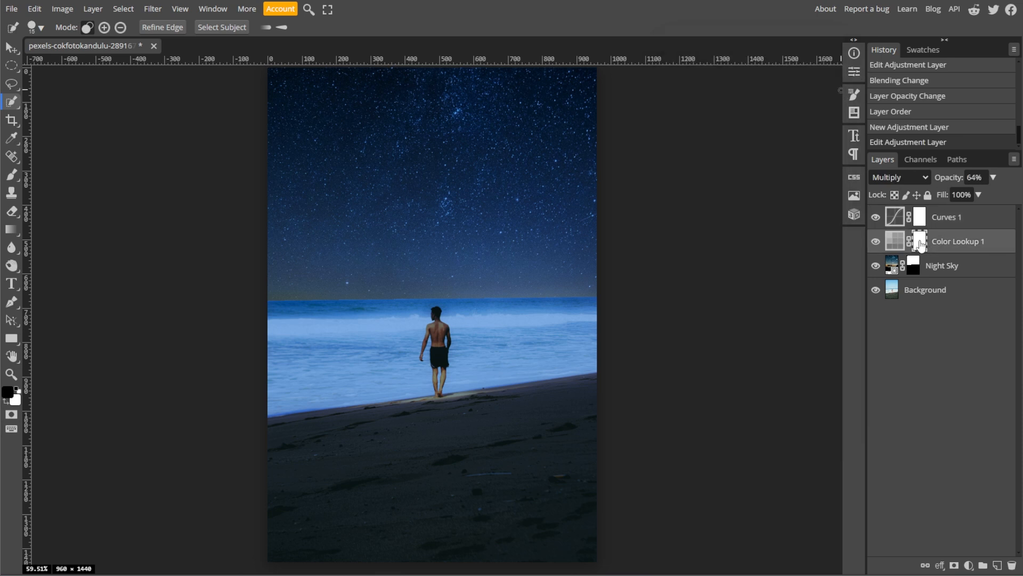
pyautogui.press('b')
pyautogui.press(']')
pyautogui.press(']')
pyautogui.press(']')
pyautogui.press(']')
pyautogui.press(']')
pyautogui.press(']')
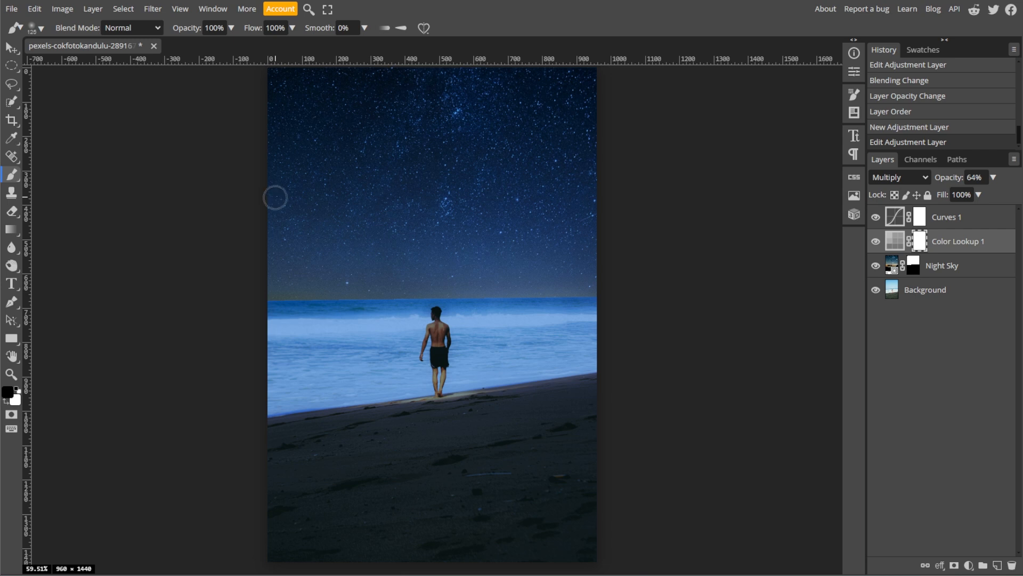
pyautogui.moveTo(231, 27)
pyautogui.mouseDown()
pyautogui.moveTo(213, 46)
pyautogui.moveTo(181, 48)
pyautogui.mouseUp()
pyautogui.click(435, 317)
pyautogui.click(434, 317)
pyautogui.hotkey('ctrl', 'z')
pyautogui.hotkey('ctrl', 'z')
# Step: Try brushing black at 10% brush opacity down the man's body on the Color Lookup mask
pyautogui.click(231, 29)
pyautogui.click(439, 333)
pyautogui.moveTo(440, 333); pyautogui.dragTo(440, 384)
pyautogui.hotkey('ctrl', 'z')
# Step: Try a faint stroke along the horizon and revert the document to the last Curves edit, discarding all brush strokes
pyautogui.moveTo(265, 303); pyautogui.dragTo(618, 293)
pyautogui.hotkey('ctrl', 'z')
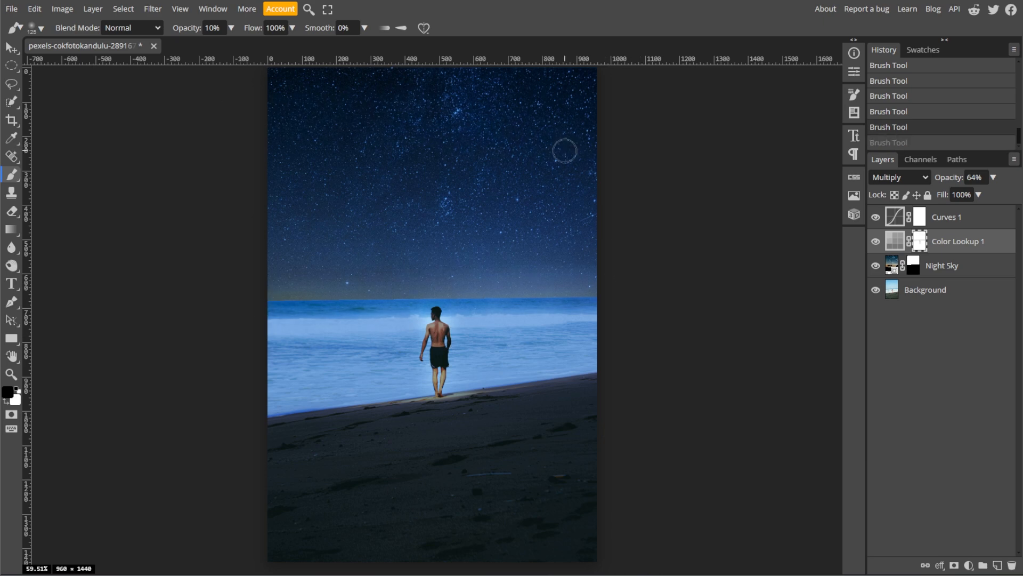
pyautogui.scroll(3, 905, 130)
pyautogui.click(906, 120)
# Step: Try softening the horizon by painting black along it on the Night Sky mask with a 40 px brush
pyautogui.press('[')
pyautogui.press('[')
pyautogui.press('[')
pyautogui.press('[')
pyautogui.press('[')
pyautogui.press('[')
pyautogui.press('[')
pyautogui.moveTo(272, 302); pyautogui.dragTo(458, 295)
pyautogui.hotkey('ctrl', 'z')
# Step: Paint white at 100% brush opacity along the whole horizon on the Night Sky mask, using connected straight strokes with a small brush
pyautogui.click(230, 29)
pyautogui.click(231, 47)
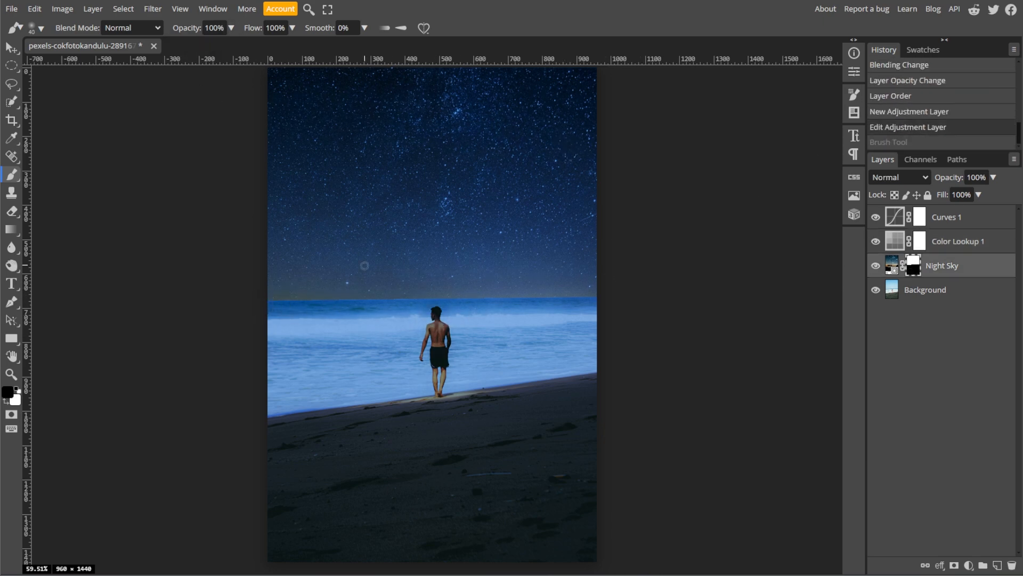
pyautogui.scroll(8, 341, 284)
pyautogui.press('x')
pyautogui.press('[')
pyautogui.press('[')
pyautogui.press('[')
pyautogui.press('[')
pyautogui.press('[')
pyautogui.click(181, 319)
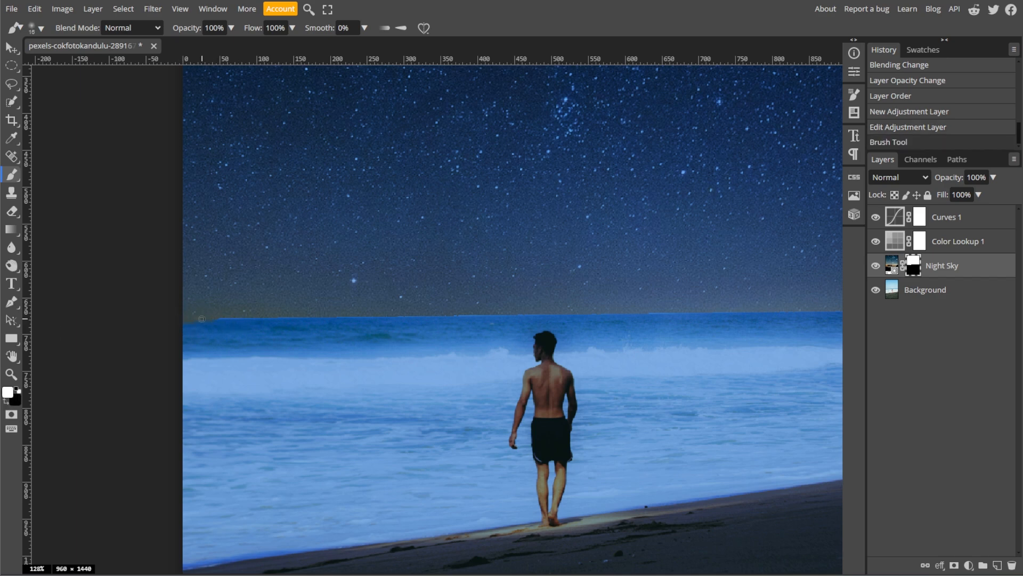
pyautogui.keyDown('shift'); pyautogui.click(433, 316); pyautogui.keyUp('shift')
pyautogui.keyDown('shift'); pyautogui.click(635, 314); pyautogui.keyUp('shift')
pyautogui.keyDown('shift'); pyautogui.click(840, 311); pyautogui.keyUp('shift')
pyautogui.press(']')
pyautogui.click(506, 315)
pyautogui.scroll(-6, 368, 280)
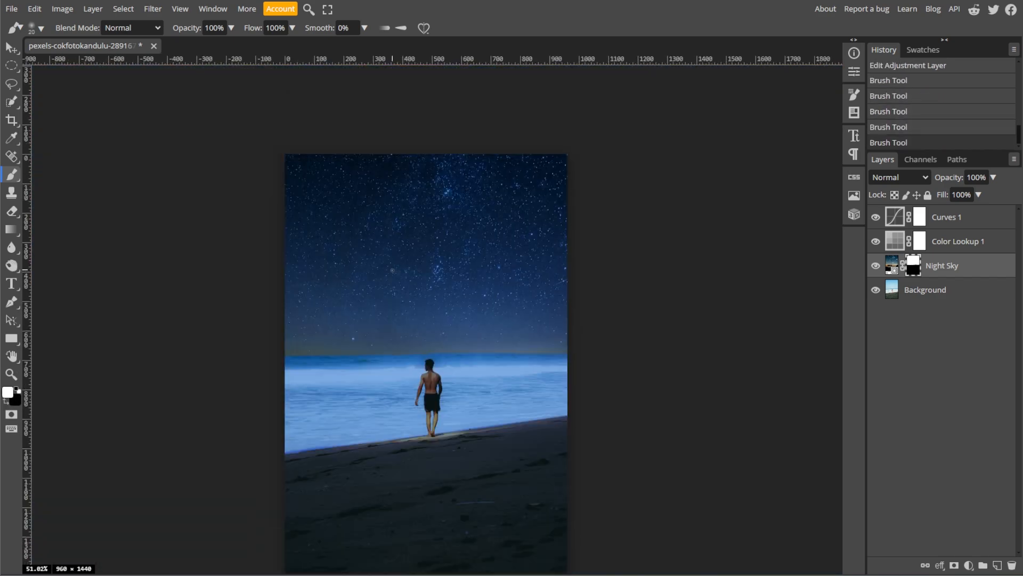
pyautogui.scroll(1, 393, 270)
# Step: Paint a white stroke along the horizon on the Color Lookup mask with a larger brush
pyautogui.click(921, 243)
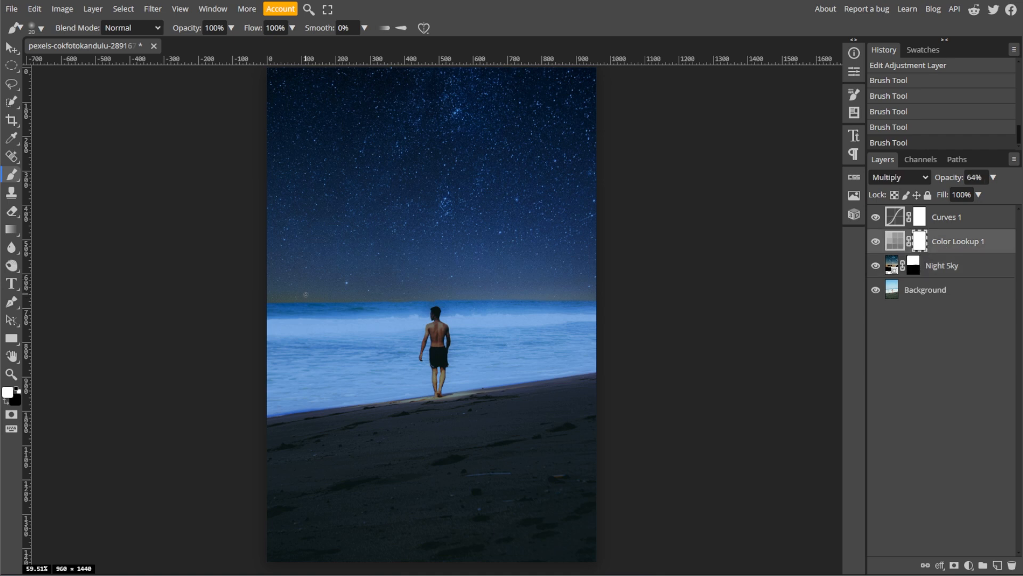
pyautogui.press(']')
pyautogui.press(']')
pyautogui.press(']')
pyautogui.press(']')
pyautogui.moveTo(263, 301); pyautogui.dragTo(605, 297)
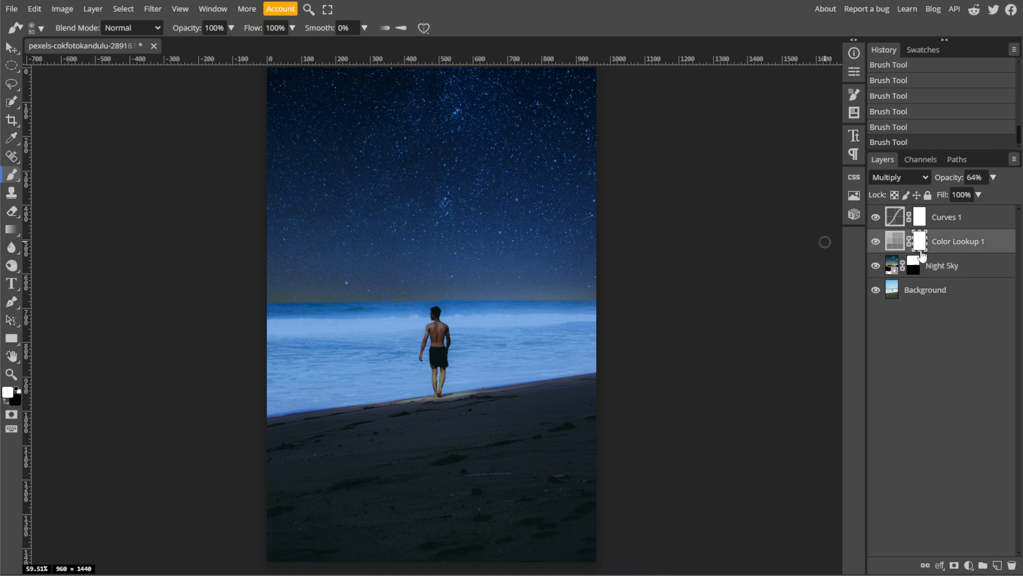
# Step: Try adjusting the Night Sky layer's opacity and leave it at 100%
pyautogui.click(916, 266)
pyautogui.press(']')
pyautogui.press(']')
pyautogui.press(']')
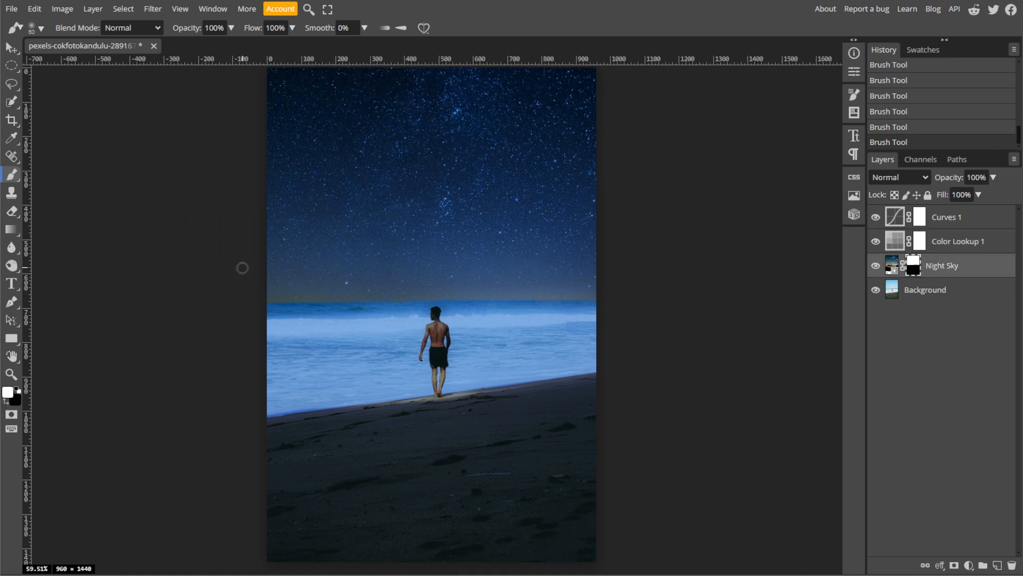
pyautogui.click(994, 177)
pyautogui.moveTo(994, 193)
pyautogui.mouseDown()
pyautogui.moveTo(966, 197)
pyautogui.moveTo(994, 194)
pyautogui.mouseUp()
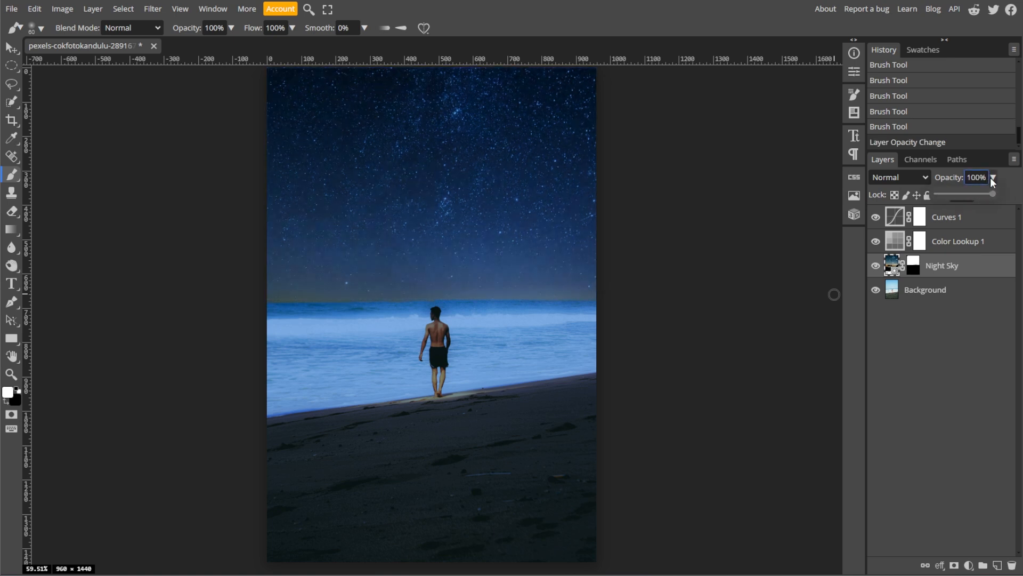
# Step: Export the finished night scene as a PNG image
pyautogui.click(13, 9)
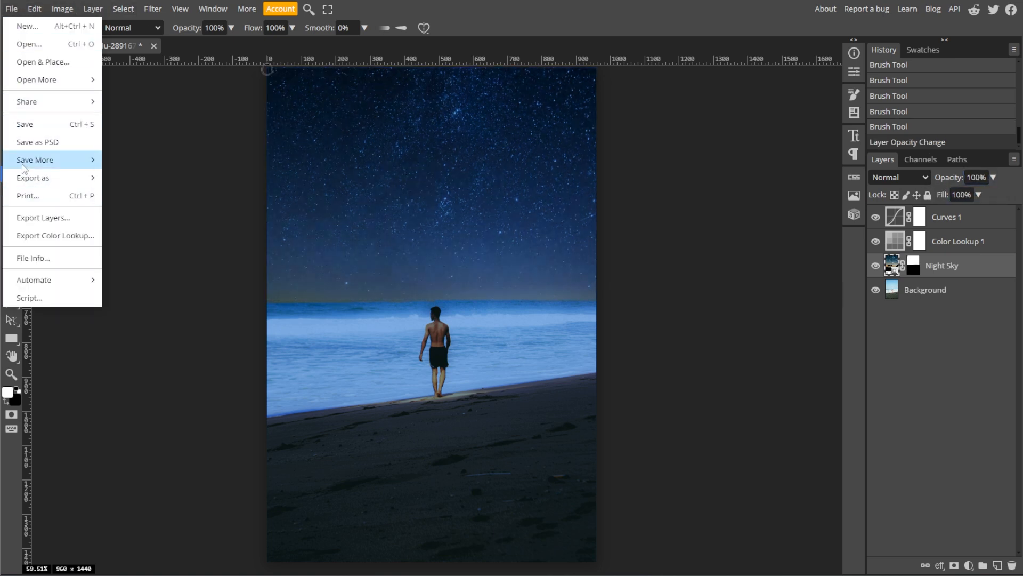
pyautogui.moveTo(63, 186)
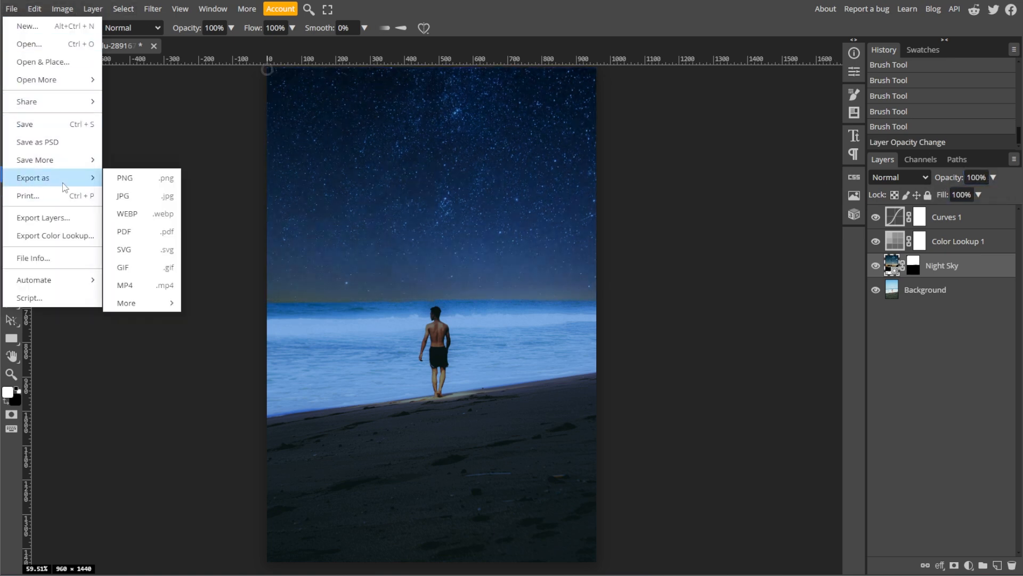
pyautogui.click(139, 181)
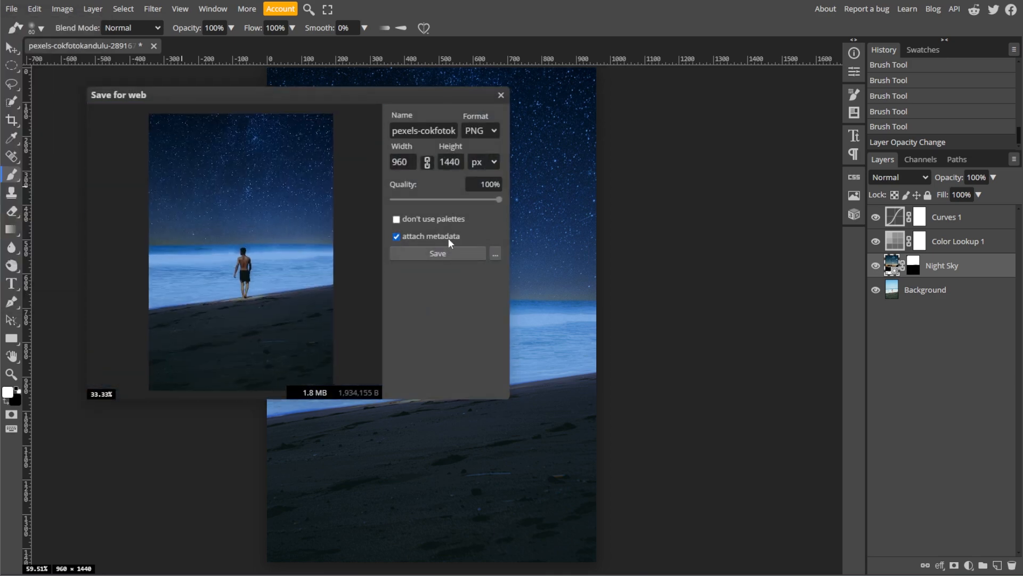